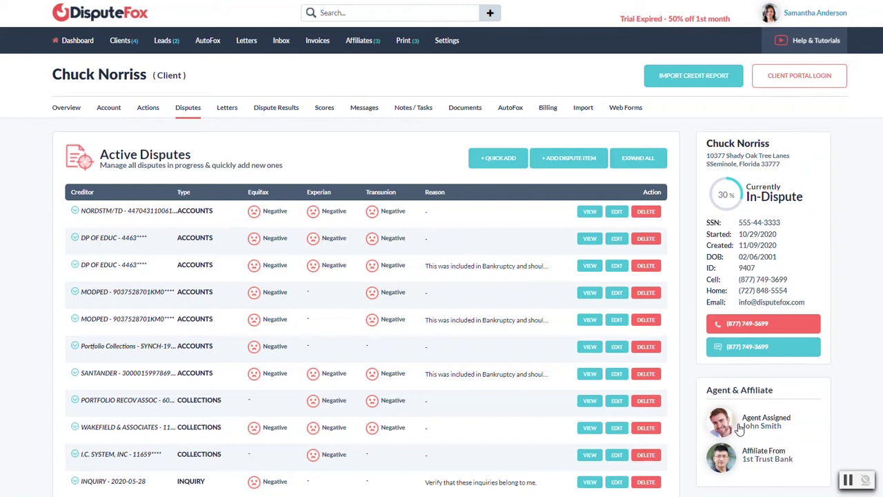
Expand the bankruptcy DP OF EDUC dispute's details and open it in the Edit Dispute Item form
scroll(442, 315, "down", 5)
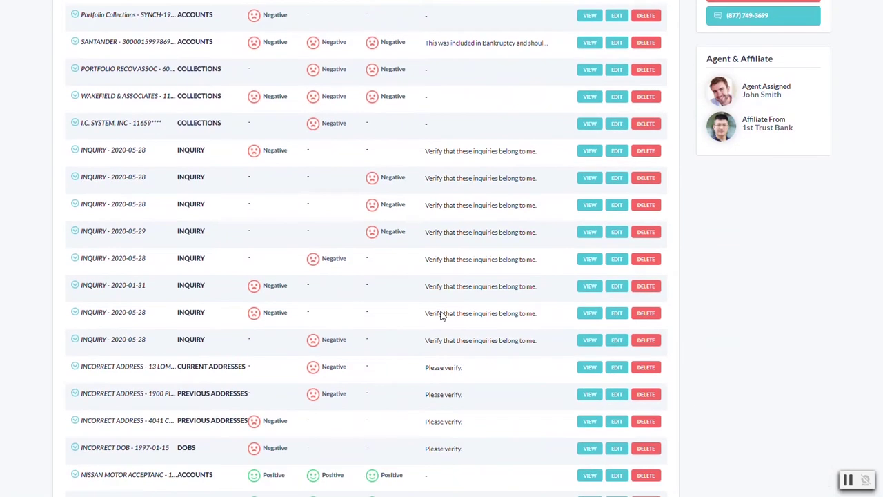
scroll(442, 315, "down", 1)
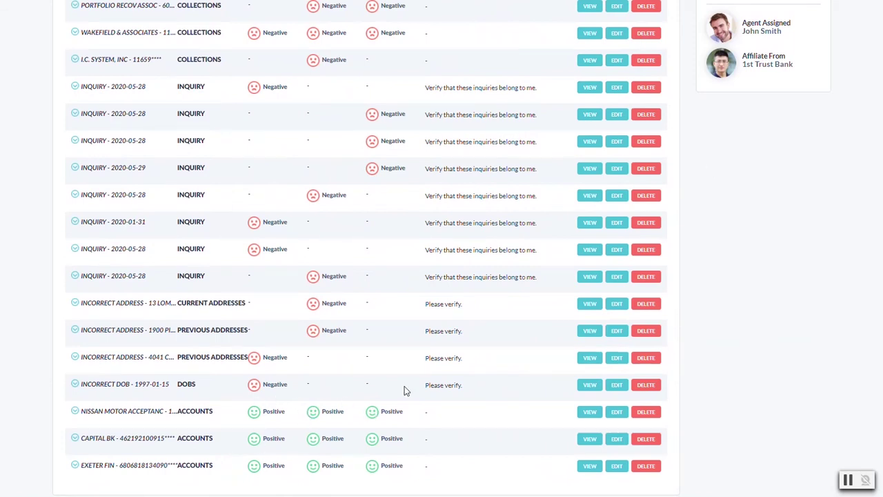
scroll(404, 389, "up", 5)
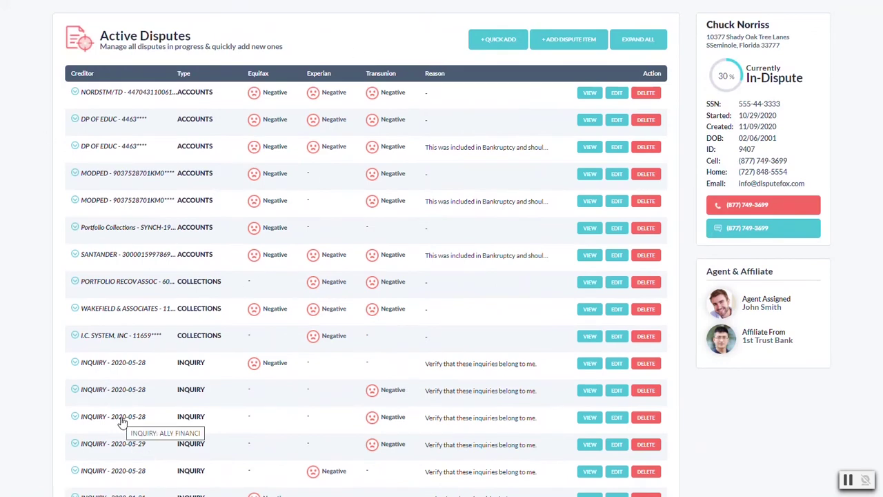
scroll(203, 336, "up", 2)
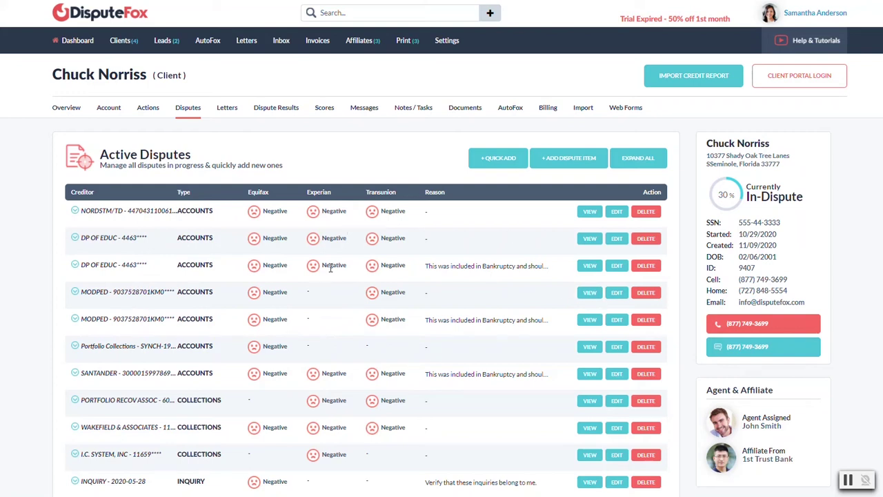
left_click(74, 265)
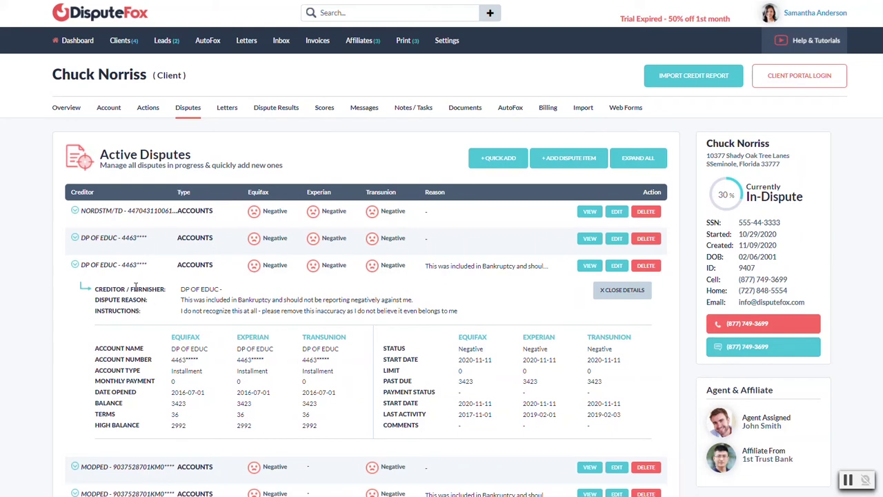
left_click(618, 266)
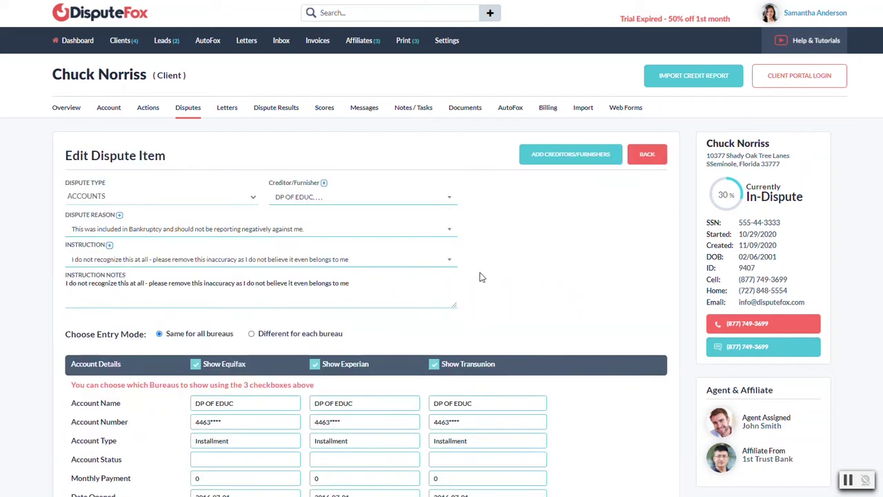
scroll(535, 295, "down", 1)
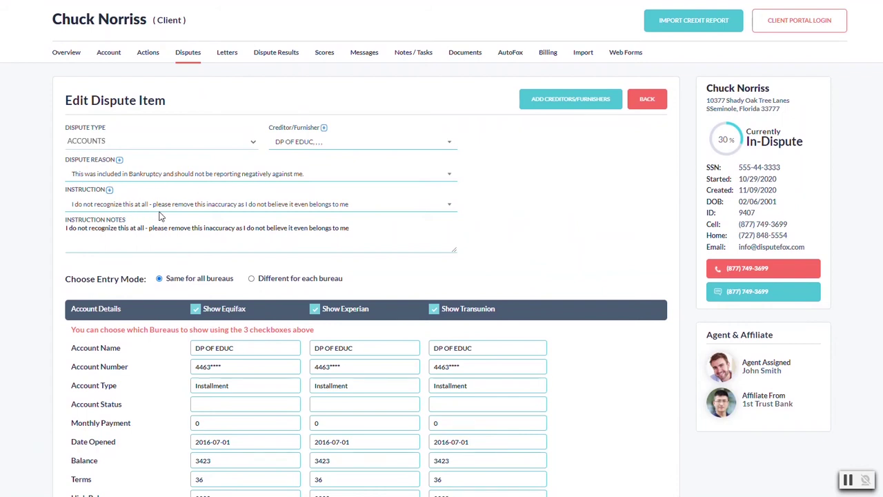
left_click_drag(357, 231, 52, 226)
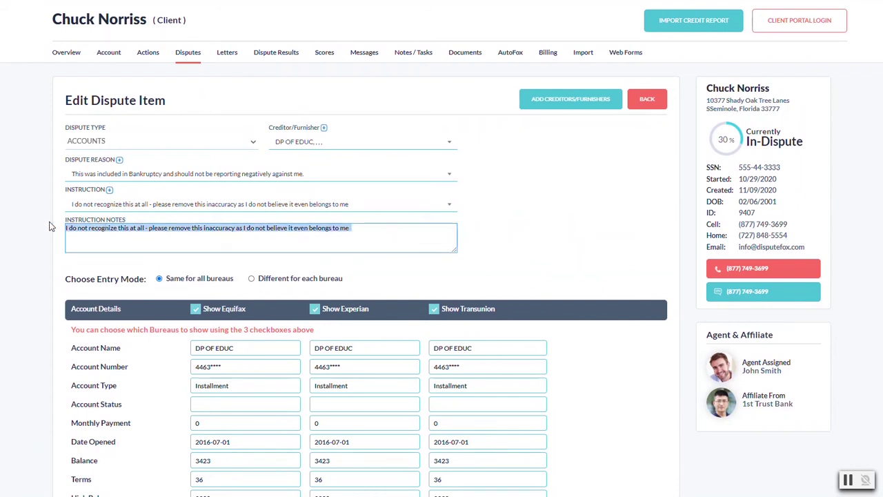
left_click(375, 232)
left_click(611, 207)
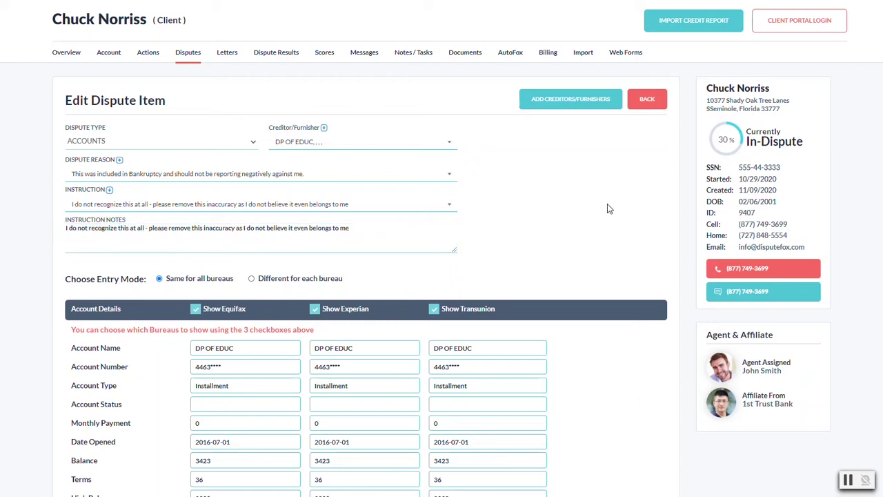
left_click(119, 161)
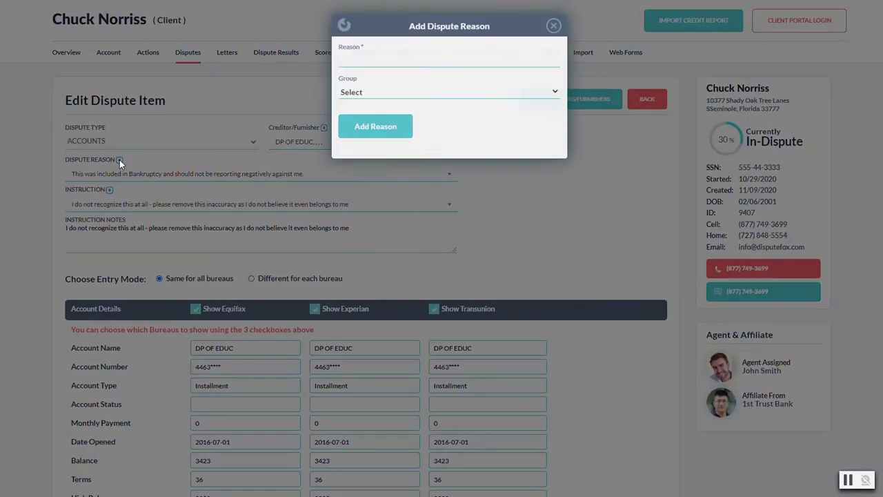
left_click(552, 27)
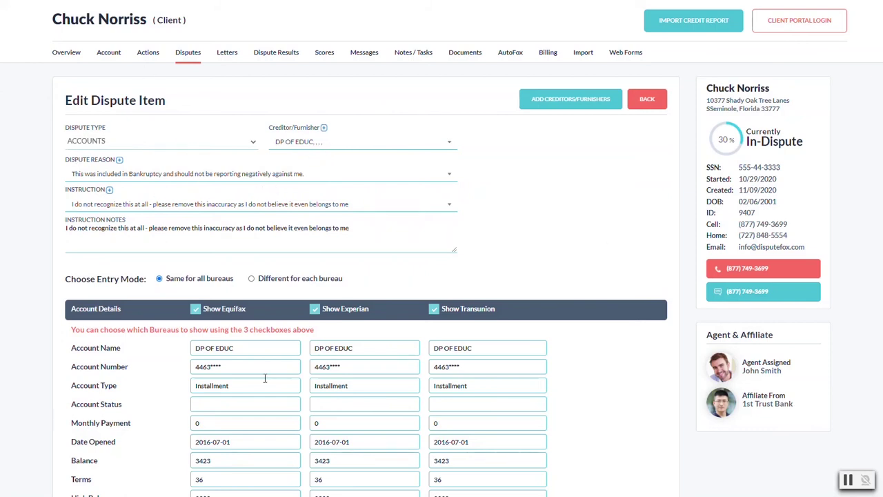
scroll(264, 376, "down", 3)
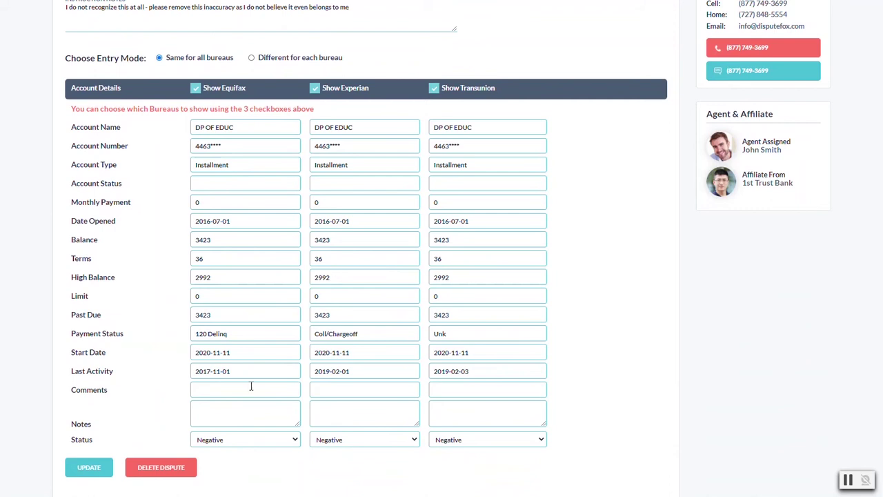
Review the Equifax Status options without changing anything, then go back to Active Disputes
left_click(282, 440)
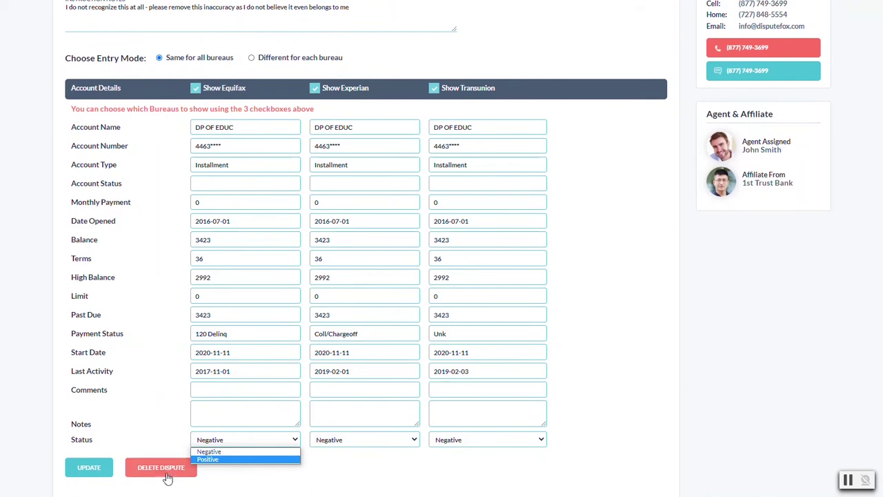
left_click(273, 477)
scroll(273, 477, "up", 3)
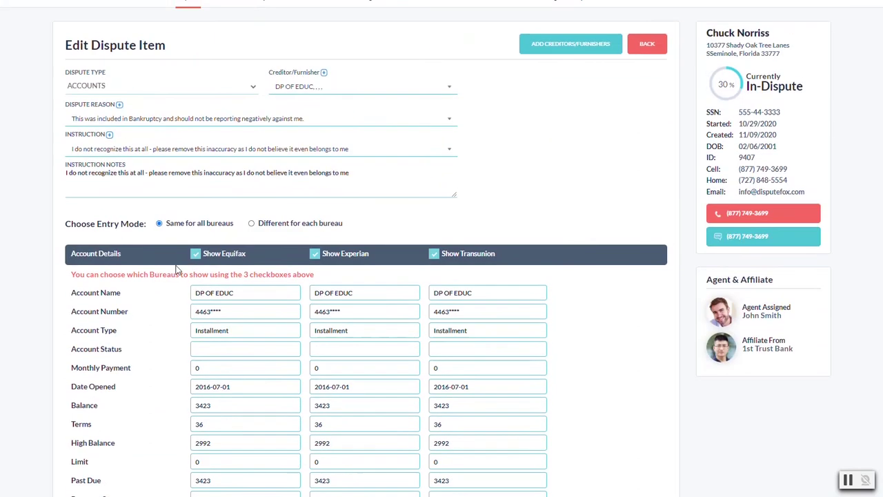
left_click(628, 44)
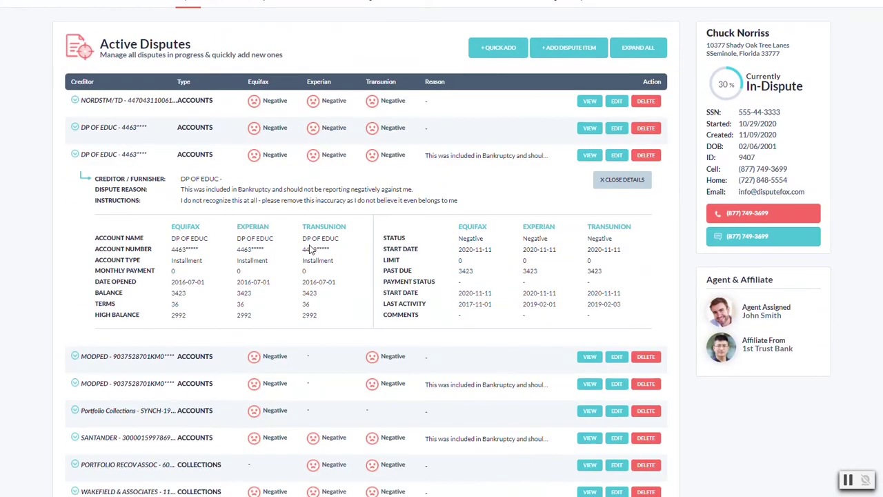
Collapse the DP OF EDUC dispute's details and start a new Quick Add Dispute
left_click(72, 155)
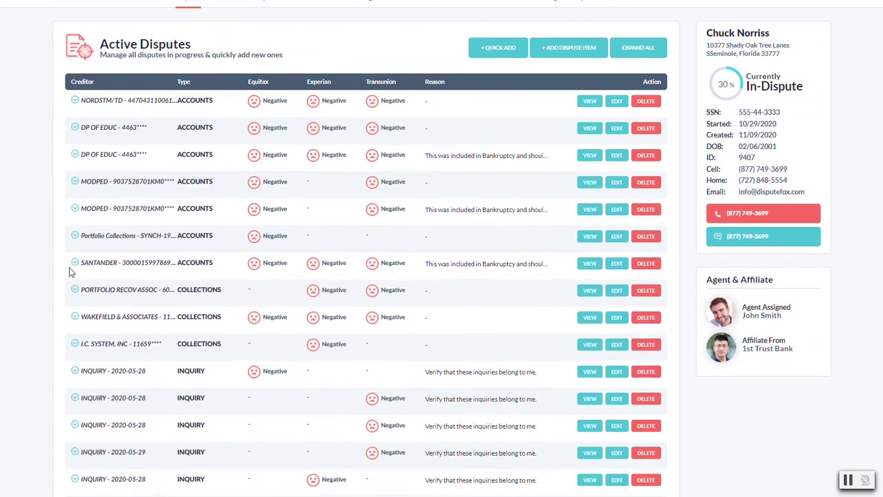
scroll(387, 447, "up", 2)
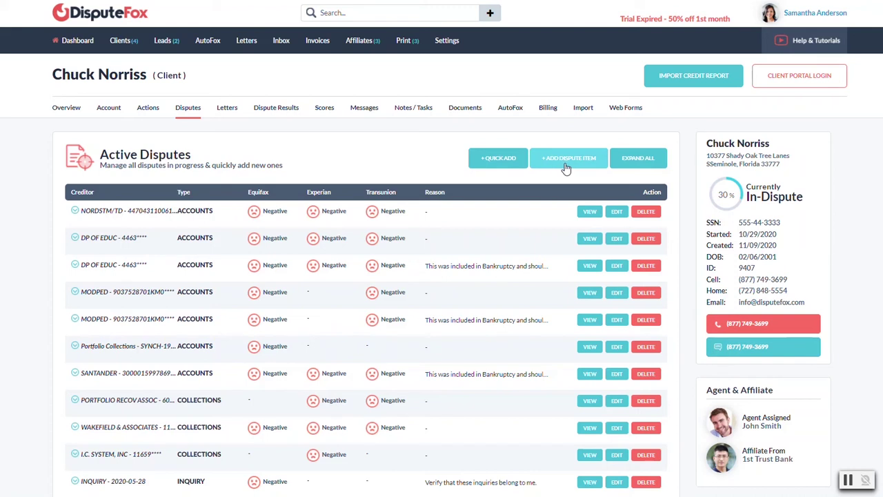
left_click(491, 161)
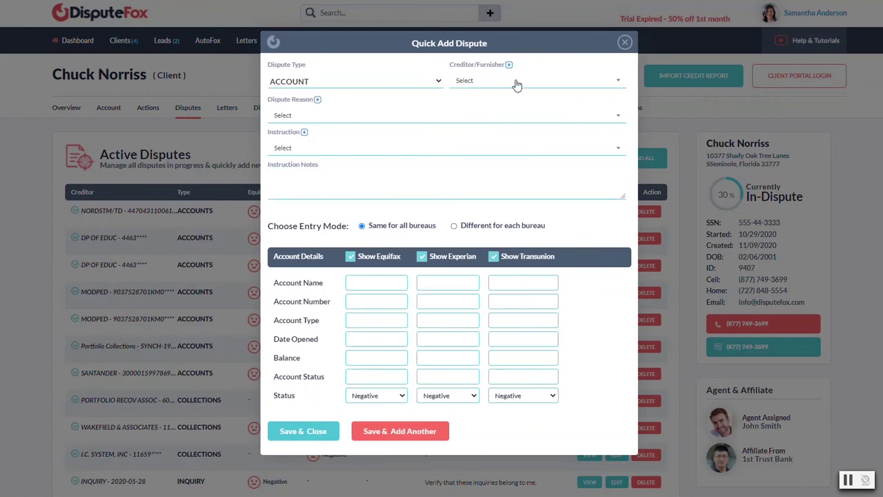
Set the quick-add dispute type to COLLECTIONS with creditor ADVANTAGE CH
left_click(423, 77)
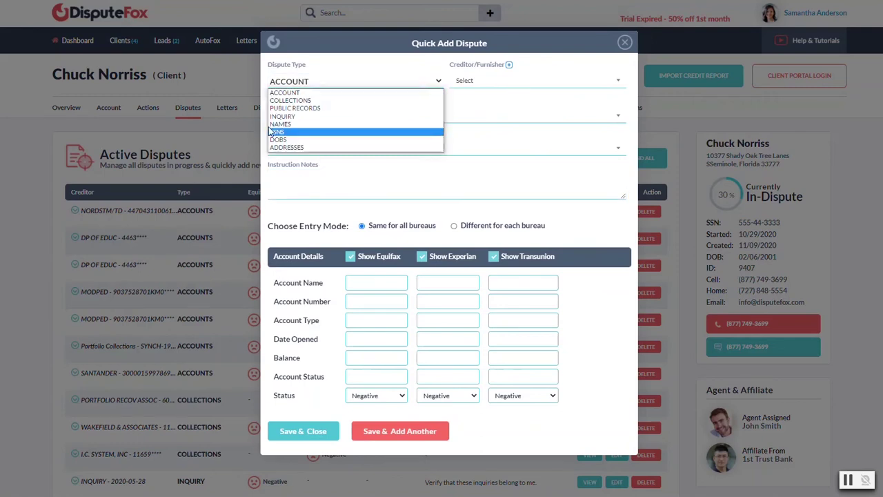
left_click(315, 100)
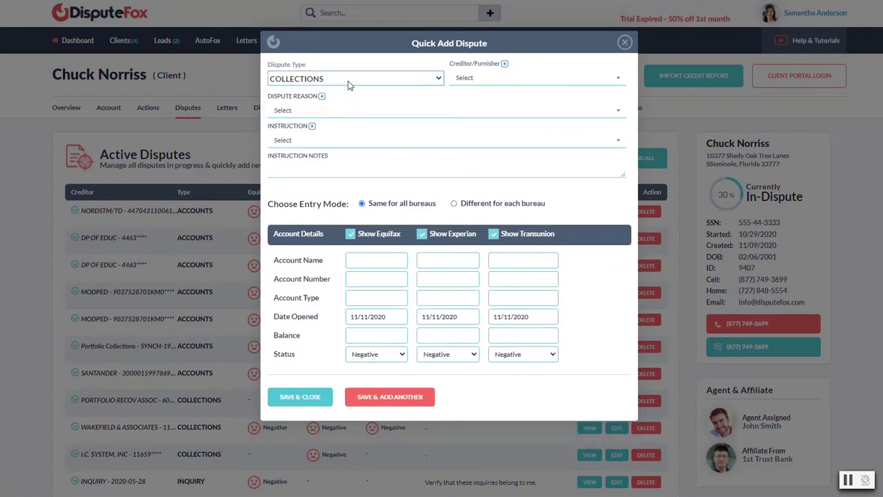
left_click(532, 80)
scroll(488, 121, "down", 1)
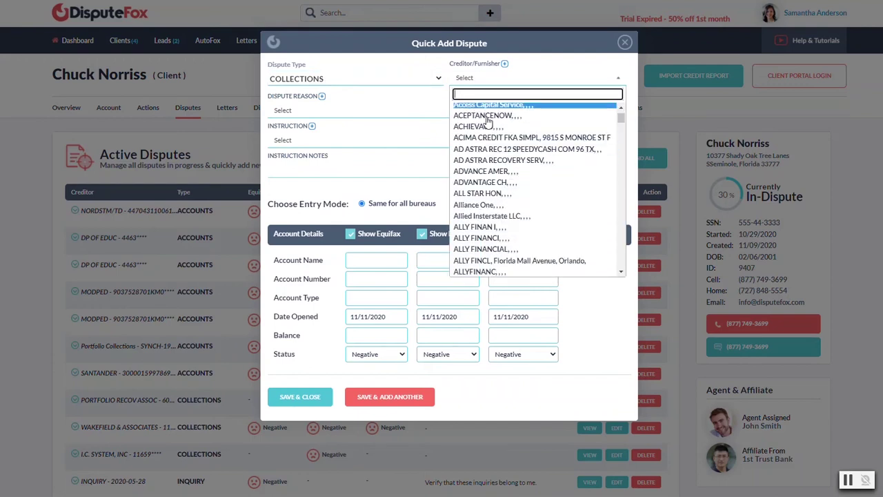
left_click(489, 183)
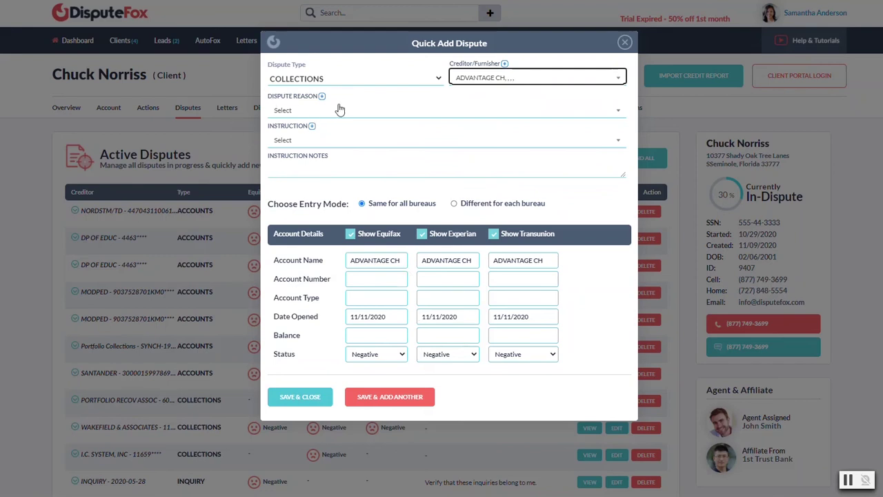
Choose the Bankruptcy dispute reason and the Bankruptcy instruction
left_click(318, 111)
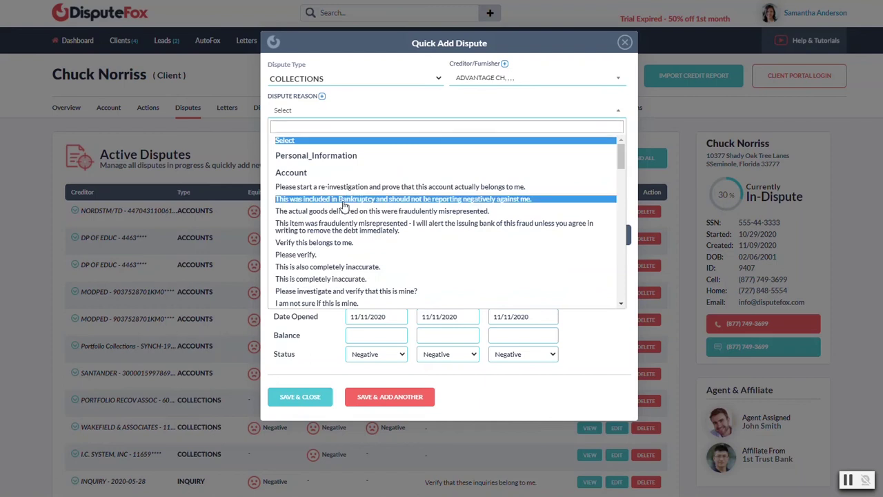
left_click(381, 200)
left_click(322, 140)
left_click(376, 251)
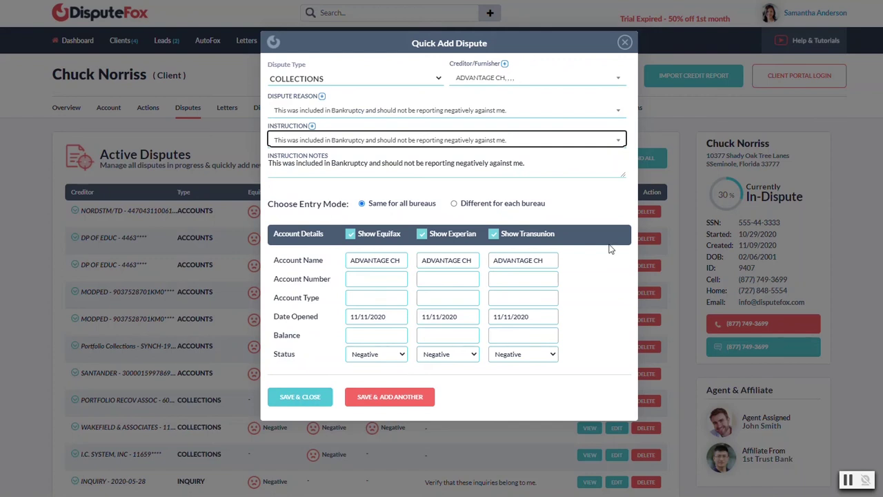
Enter account number 454545, drop Experian and TransUnion, and close the Quick Add form
left_click(368, 279)
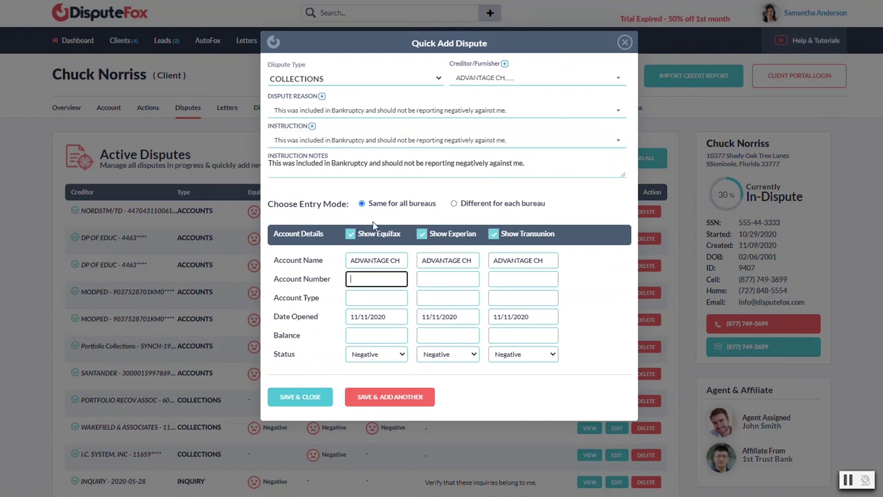
type("454545")
left_click(460, 205)
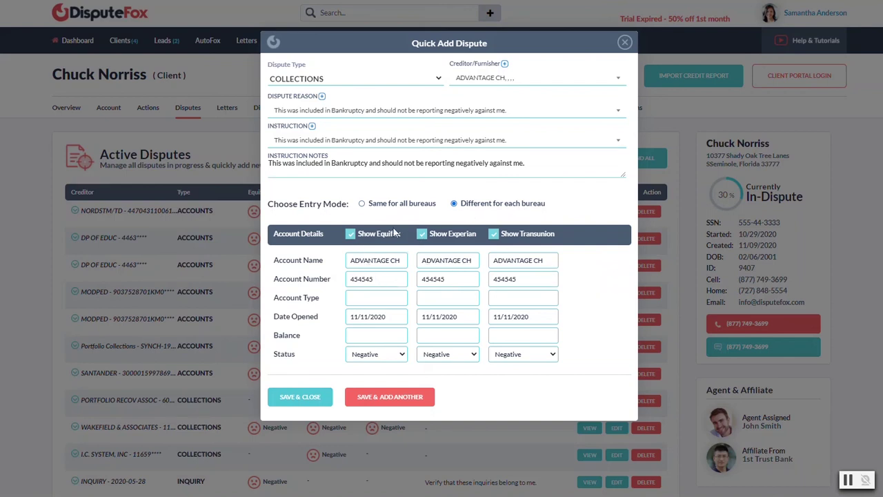
left_click(422, 234)
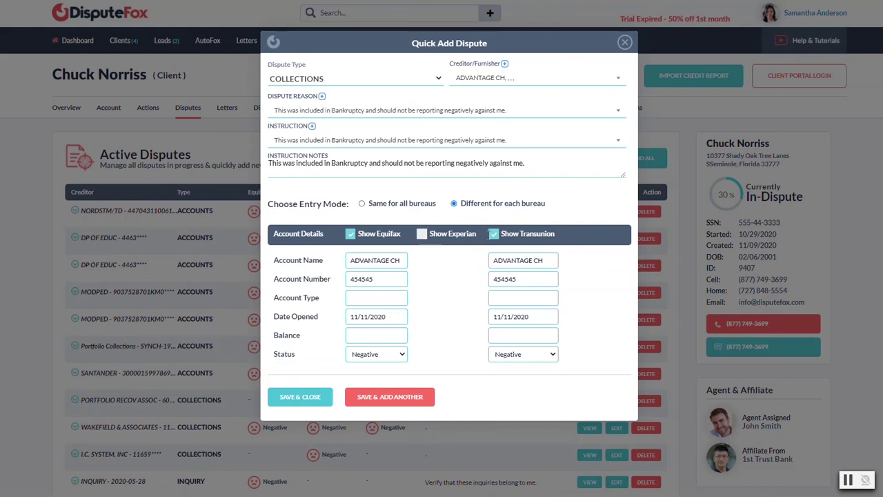
left_click(494, 234)
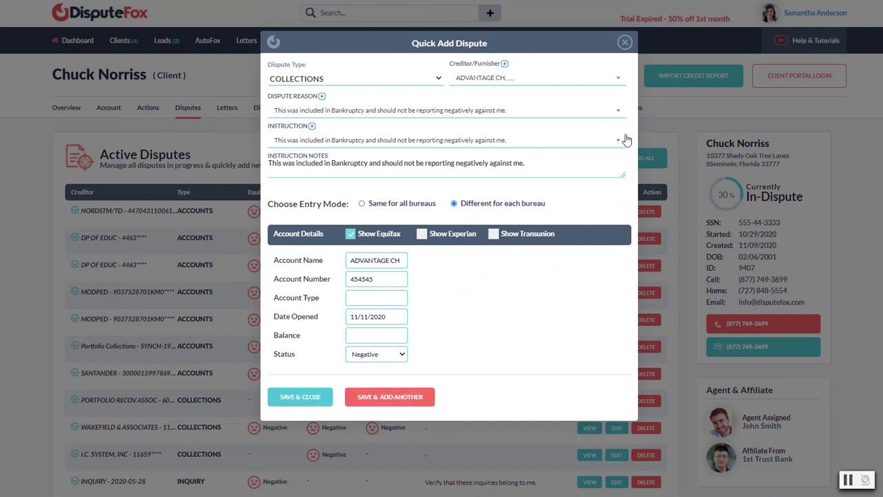
left_click(625, 43)
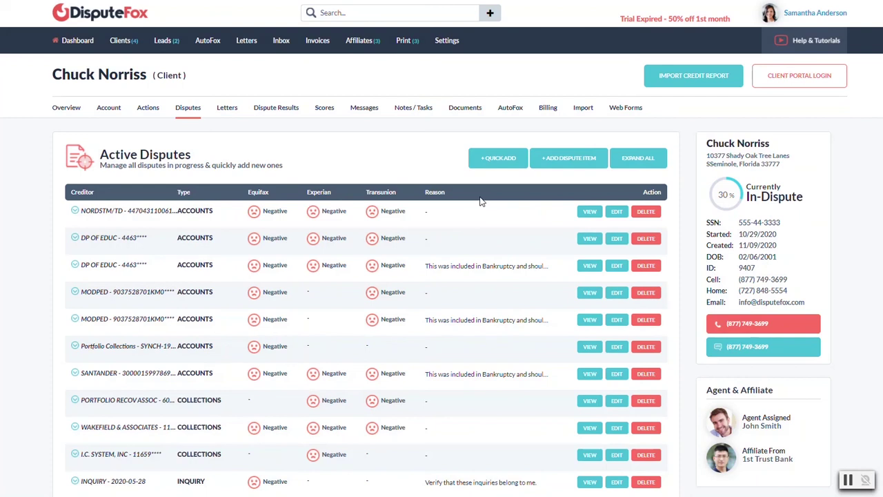
left_click(573, 164)
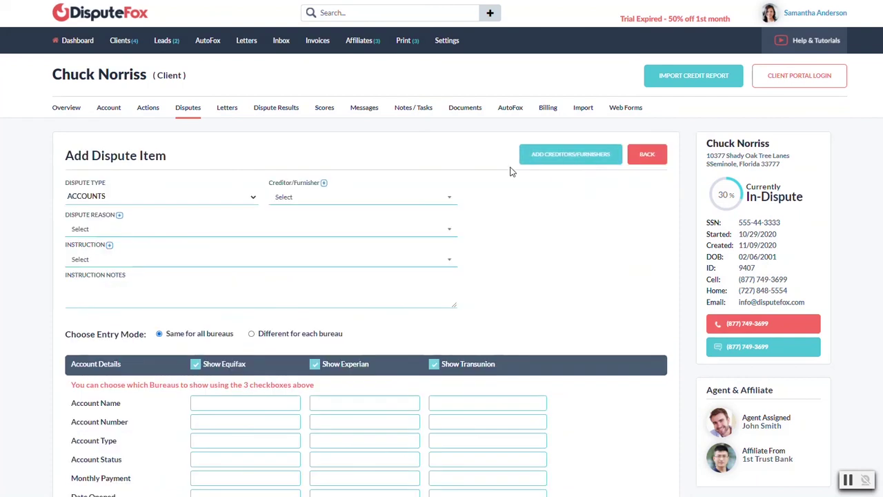
scroll(510, 171, "down", 2)
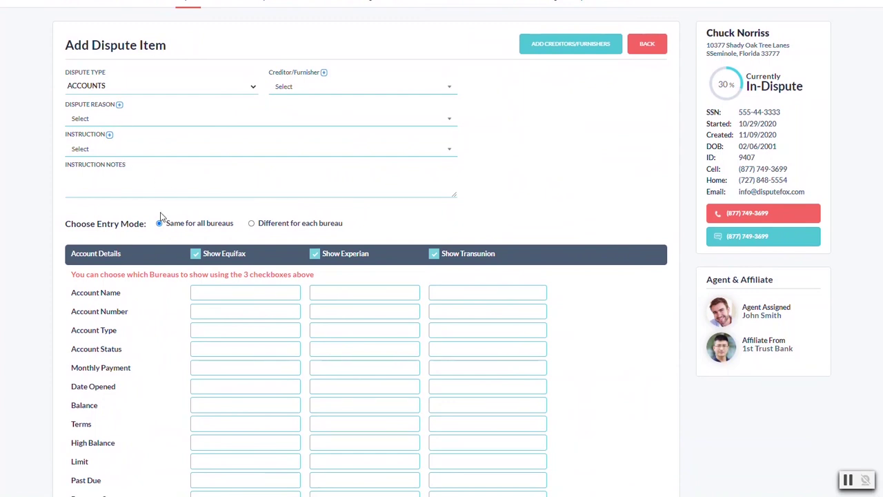
scroll(160, 218, "down", 3)
scroll(160, 218, "down", 1)
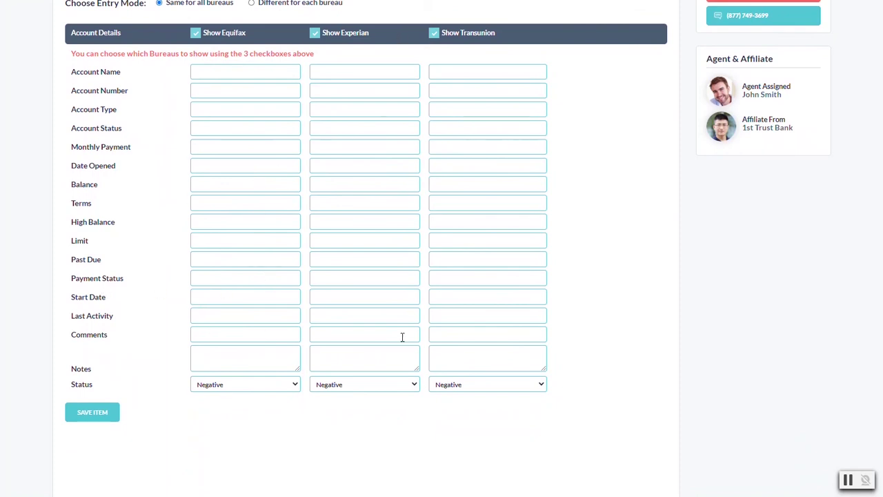
scroll(402, 337, "up", 6)
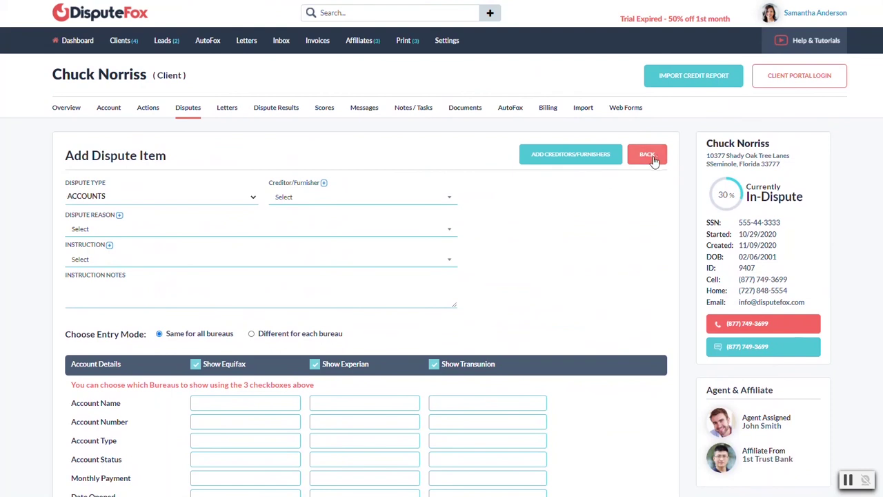
left_click(647, 154)
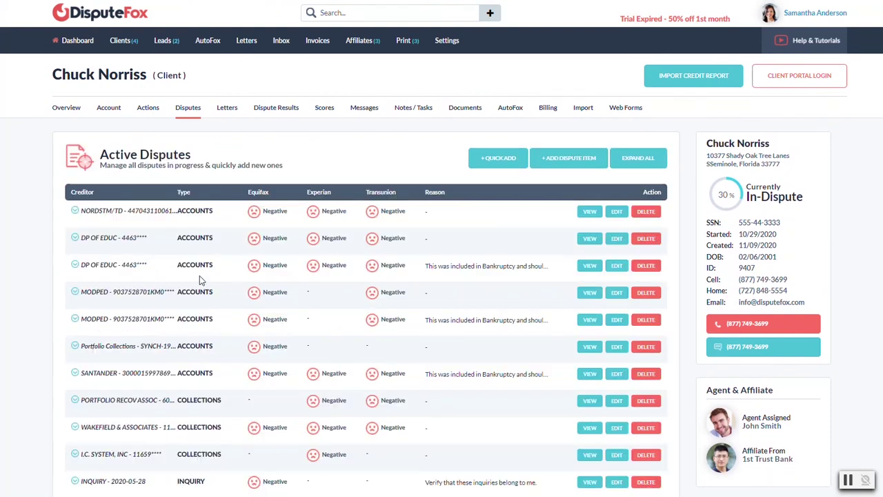